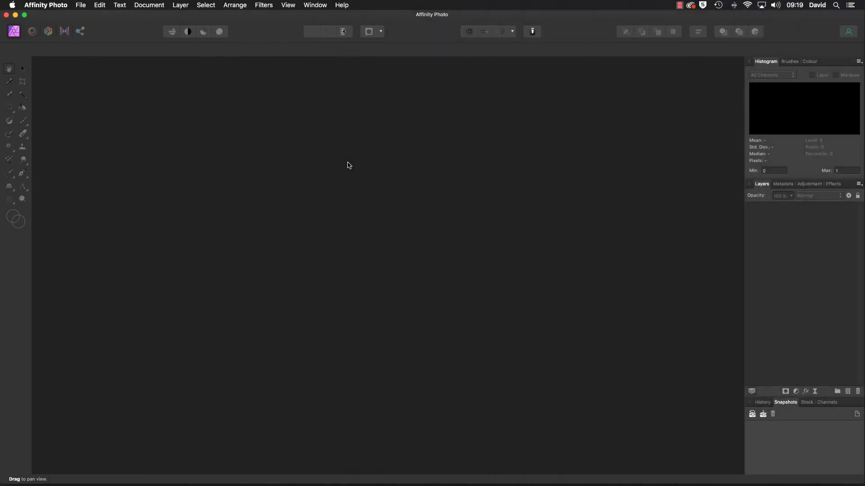
Choose File > New Panorama to bring up the empty panorama setup dialog
click(81, 7)
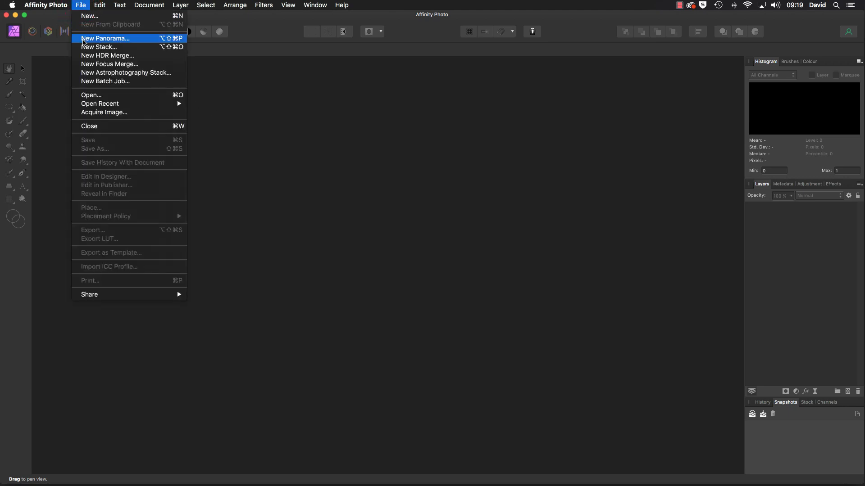
click(84, 40)
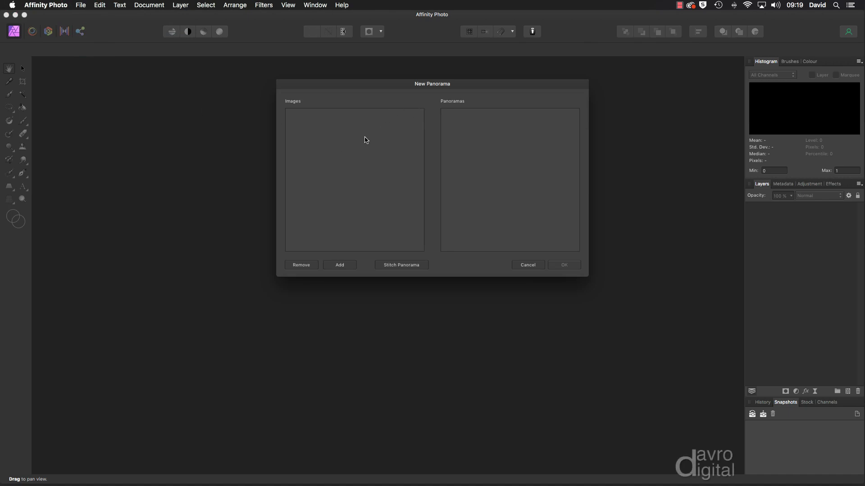
Add DSCF6226.jpg through DSCF6229.jpg from the Pano-Spain folder to the panorama image list
click(345, 266)
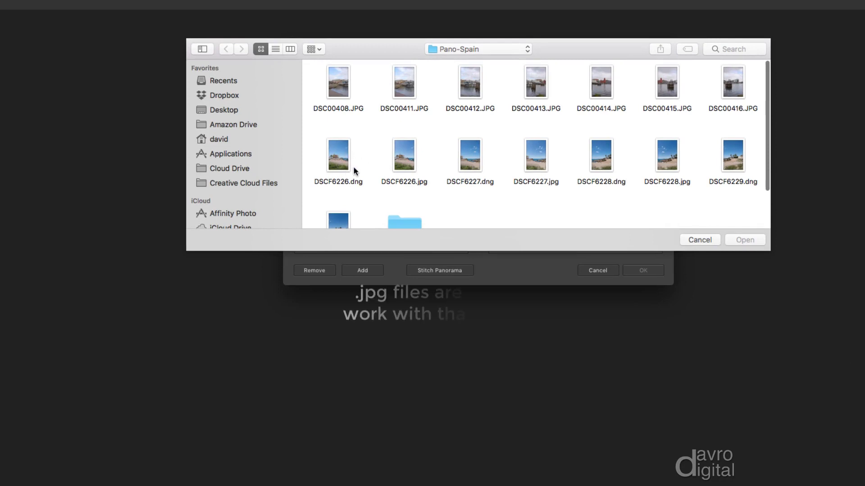
click(405, 159)
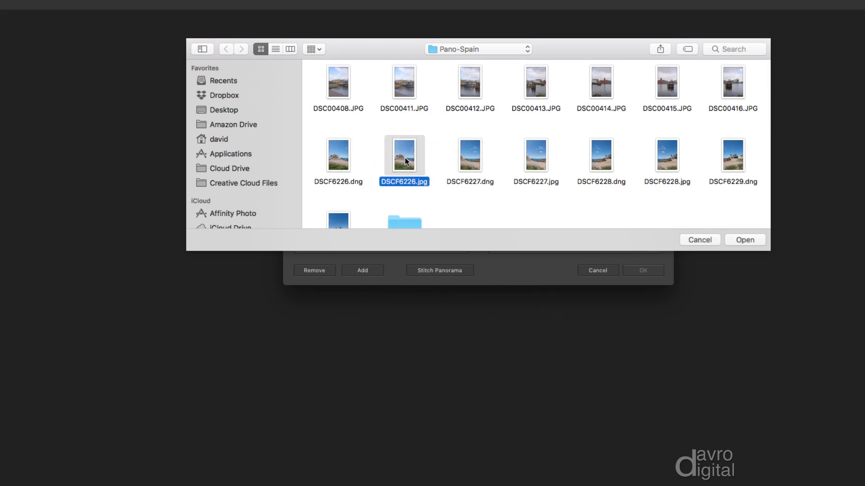
super+click(535, 156)
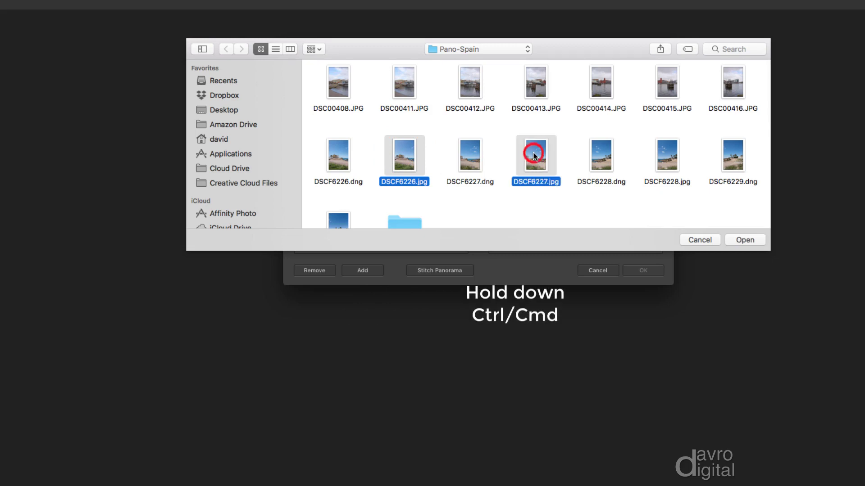
super+click(665, 156)
scroll(423, 182, down, 2)
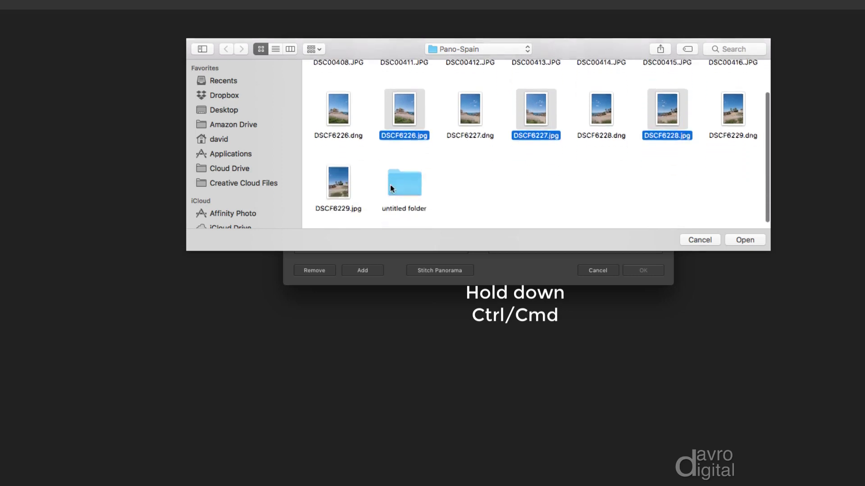
super+click(338, 180)
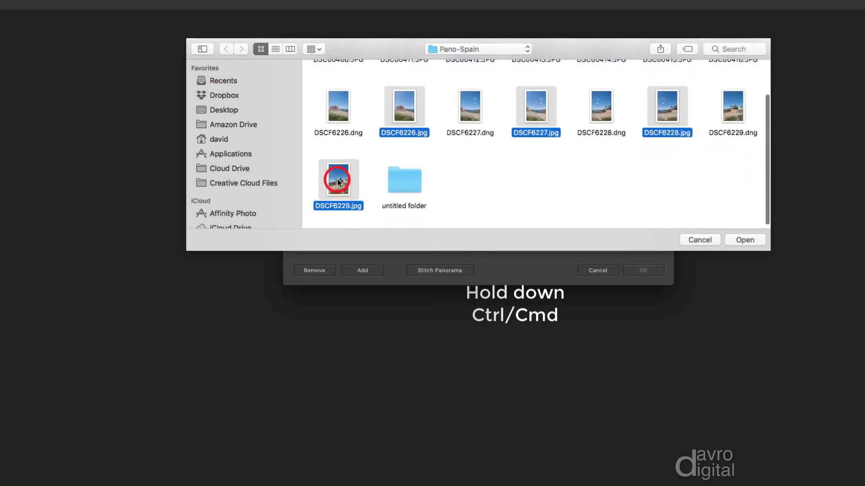
click(745, 240)
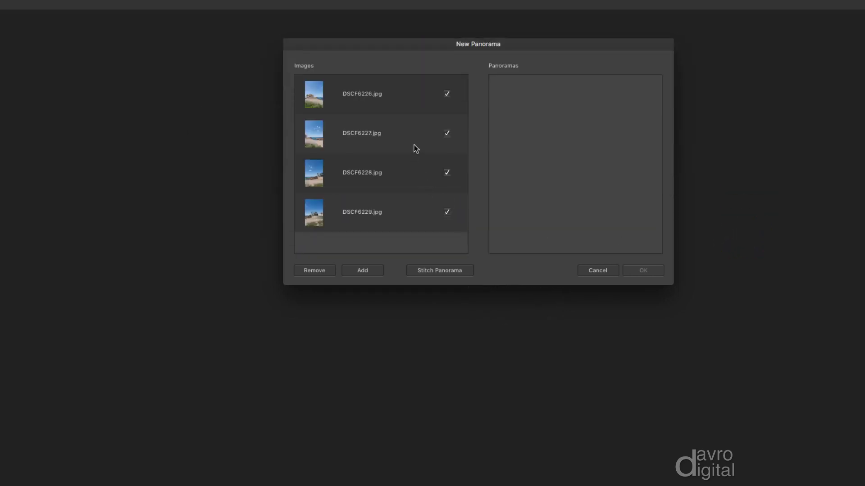
Stitch all four photos, stitch again without DSCF6228.jpg, then pick the four-photo result
click(426, 270)
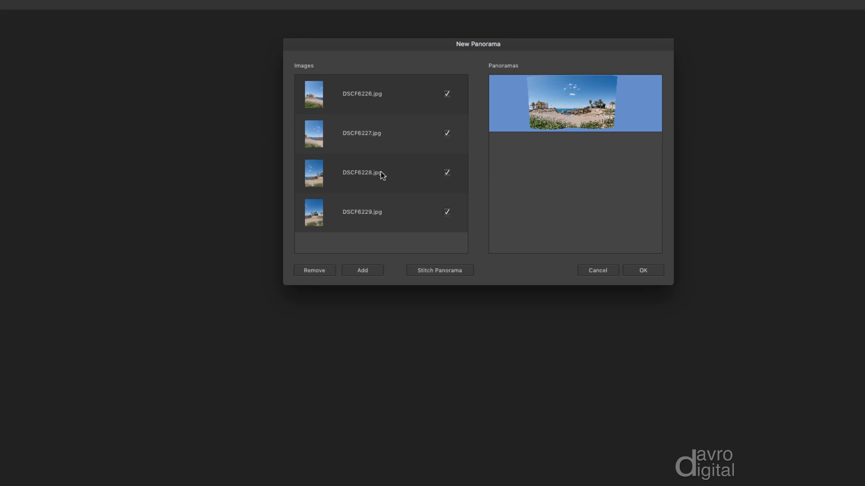
click(447, 173)
click(439, 272)
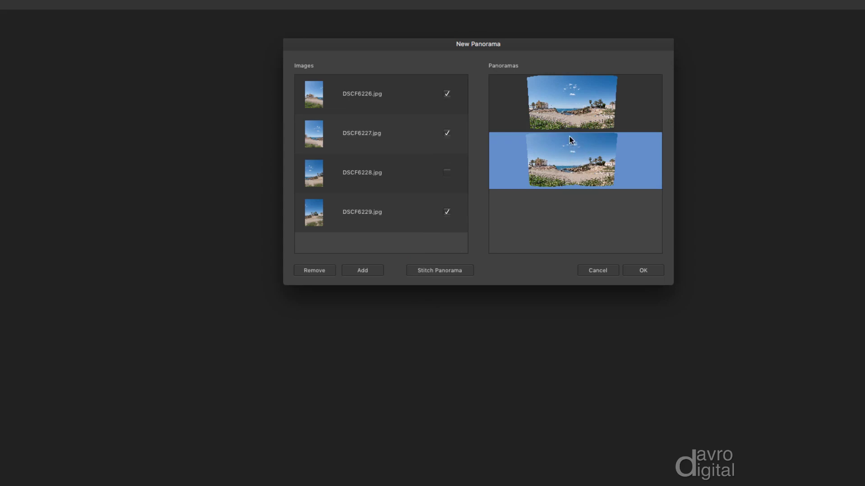
click(563, 107)
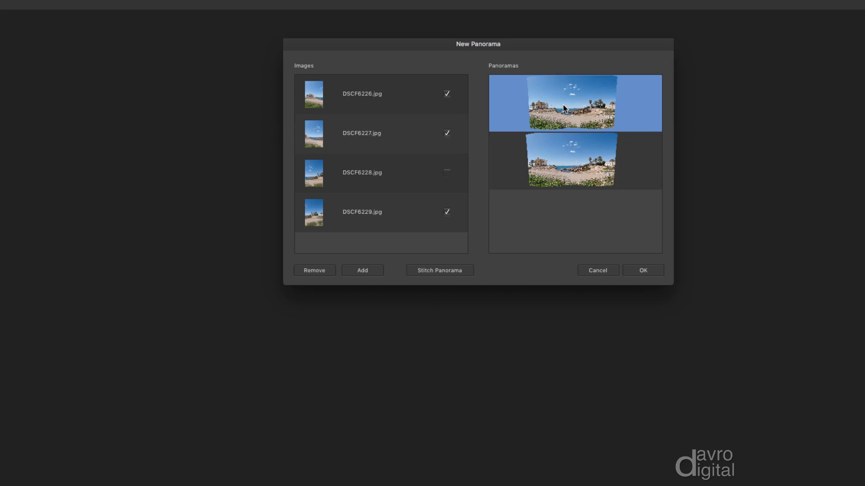
Open the four-photo panorama and crop off its transparent side strips to 4178 × 2749 px
click(642, 271)
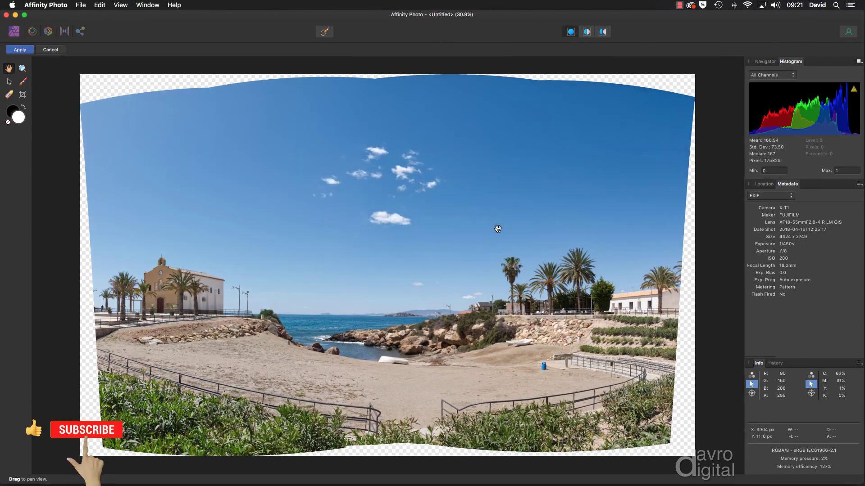
click(22, 96)
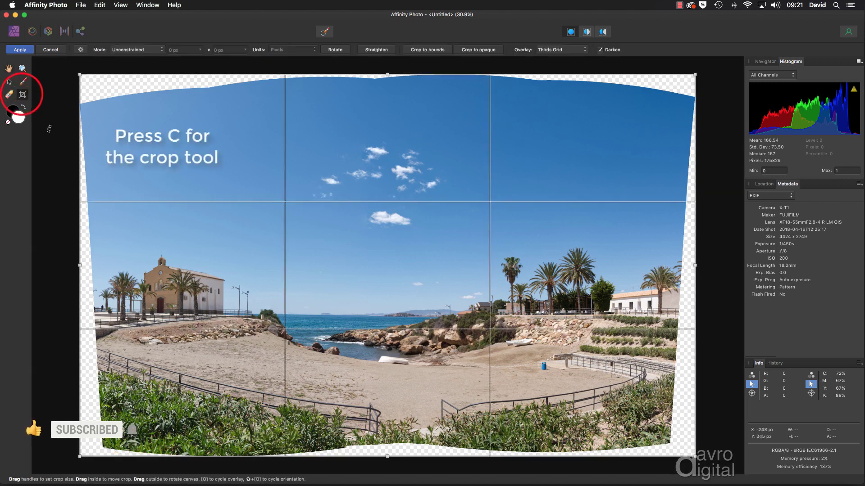
click(79, 266)
drag(79, 265, 96, 268)
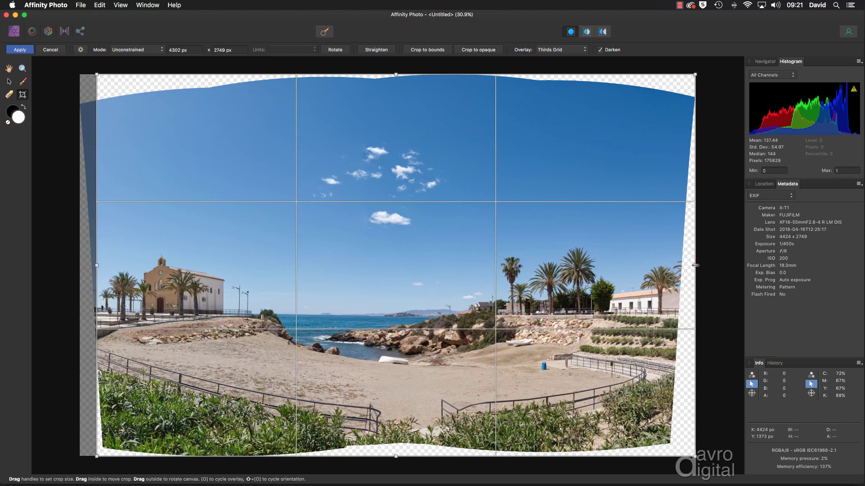
drag(696, 265, 678, 268)
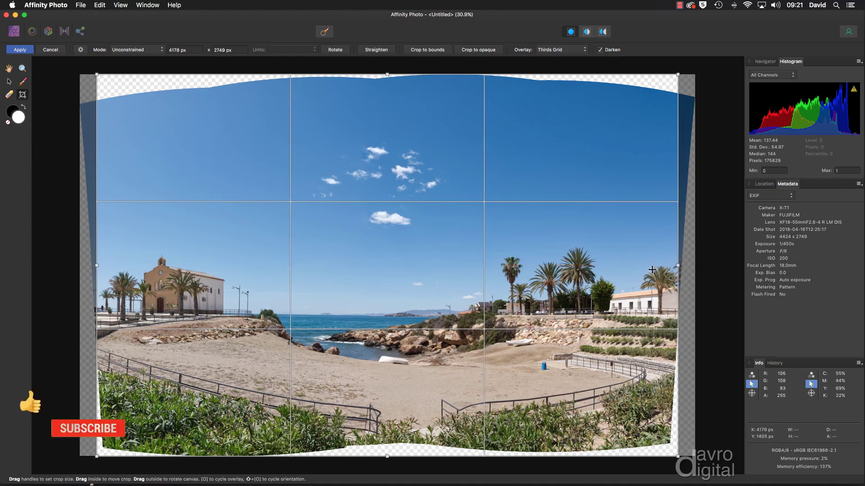
click(364, 280)
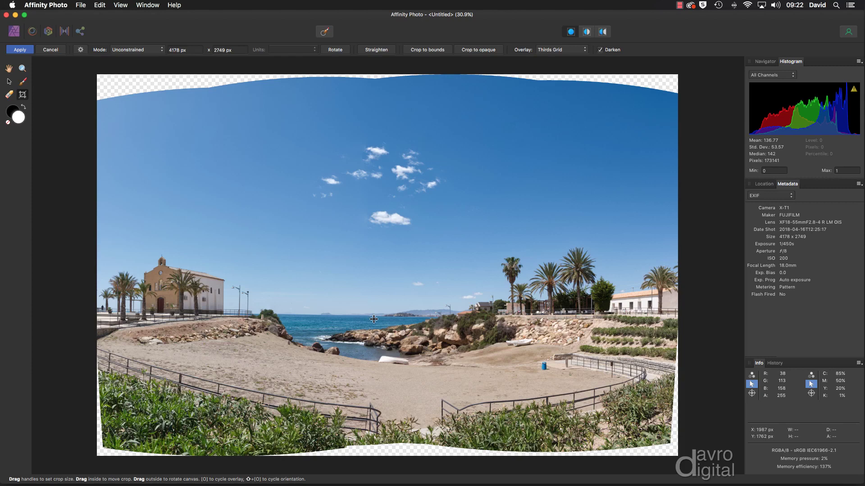
Pan to the sea horizon and zoom the cropped panorama to 100%
key(space)
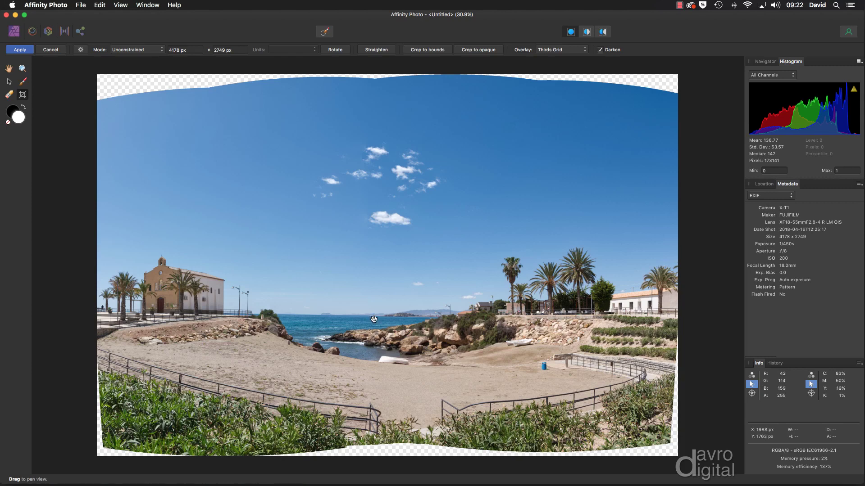
key(super+1)
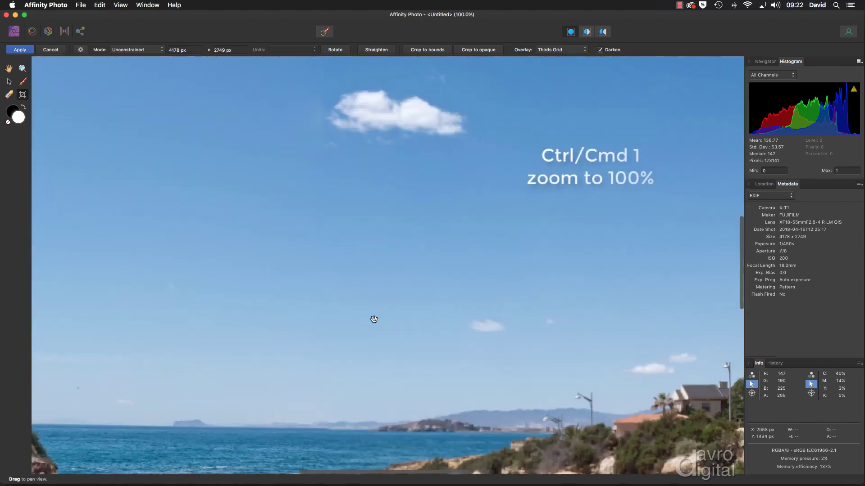
With the source image tool, pick the left, middle and sky-covering source photos in turn
click(23, 83)
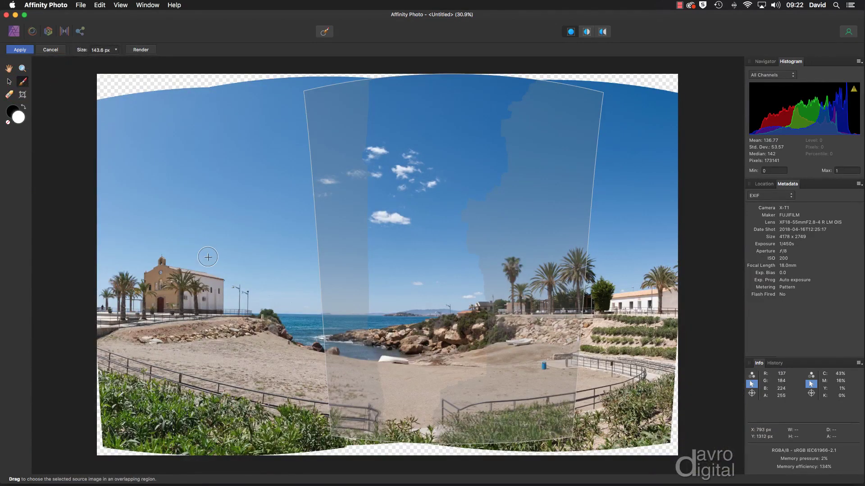
click(165, 243)
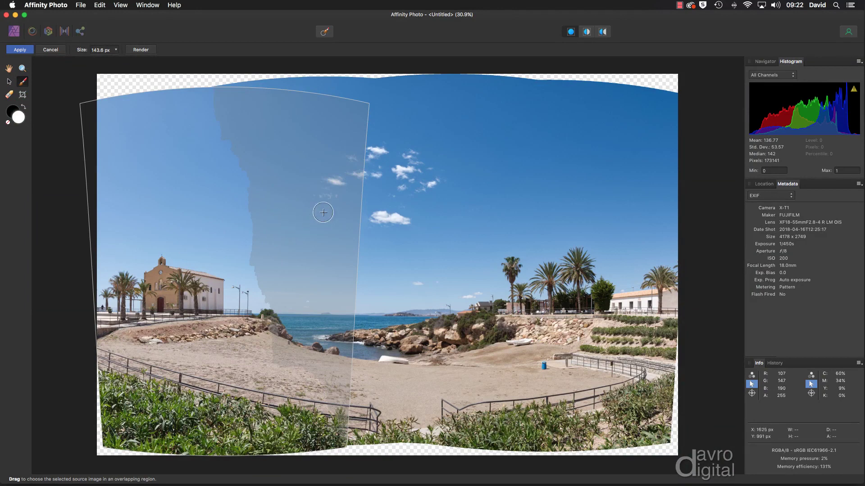
click(341, 89)
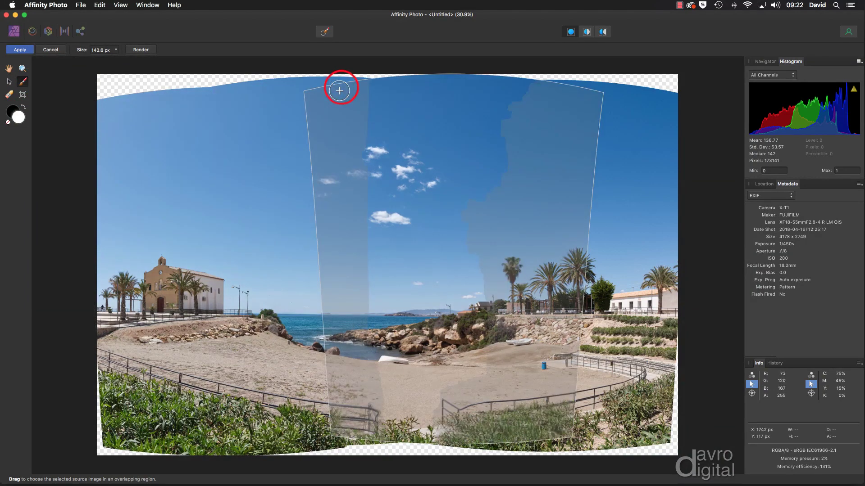
click(274, 91)
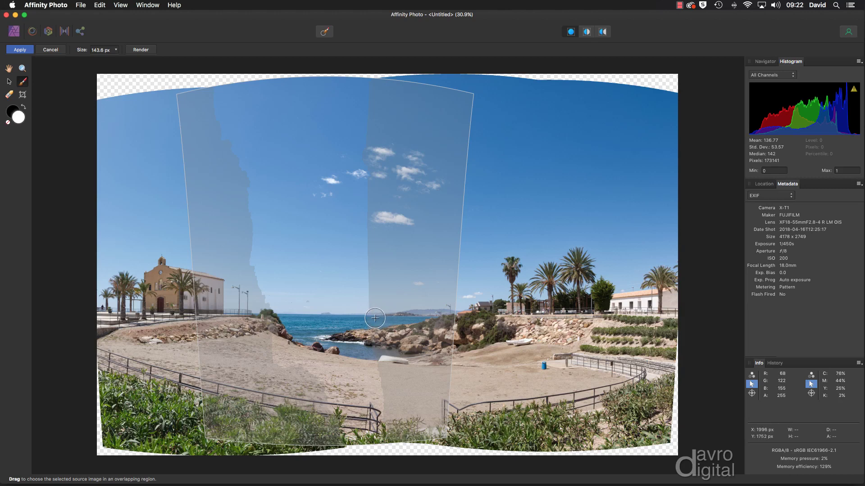
Zoom into the horizon and paint the chosen source over the horizon seam and across the sky
key(ctrl+space)
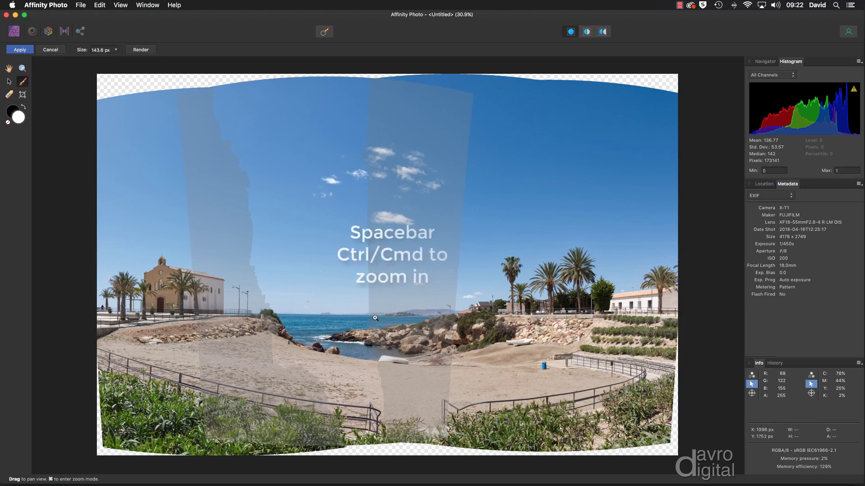
click(375, 317)
click(376, 318)
click(376, 318)
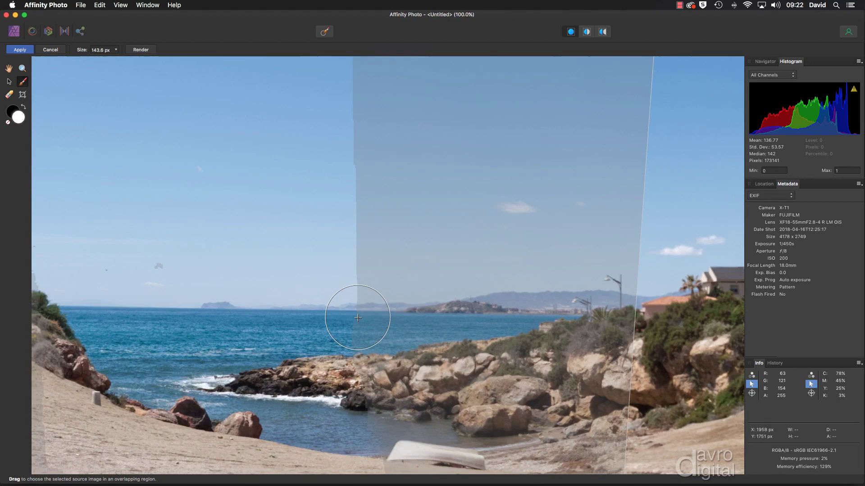
key(bracketleft)
key(bracketleft)
key(bracketleft)
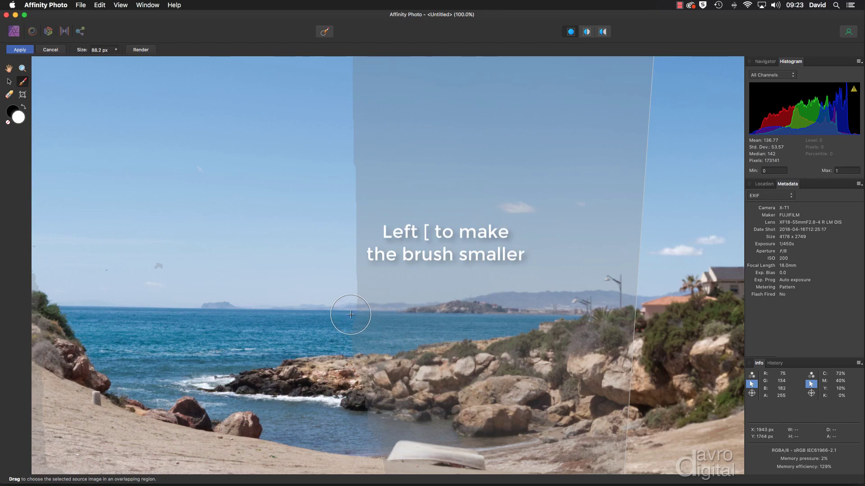
drag(339, 312, 362, 313)
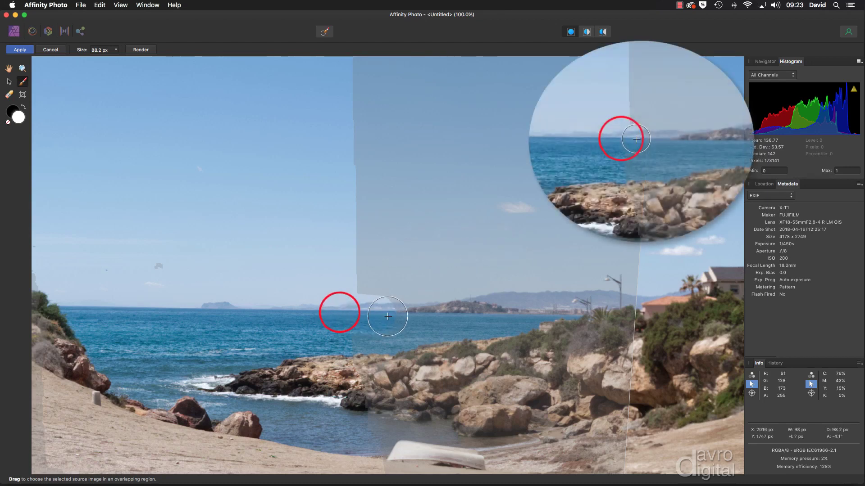
drag(387, 316, 408, 317)
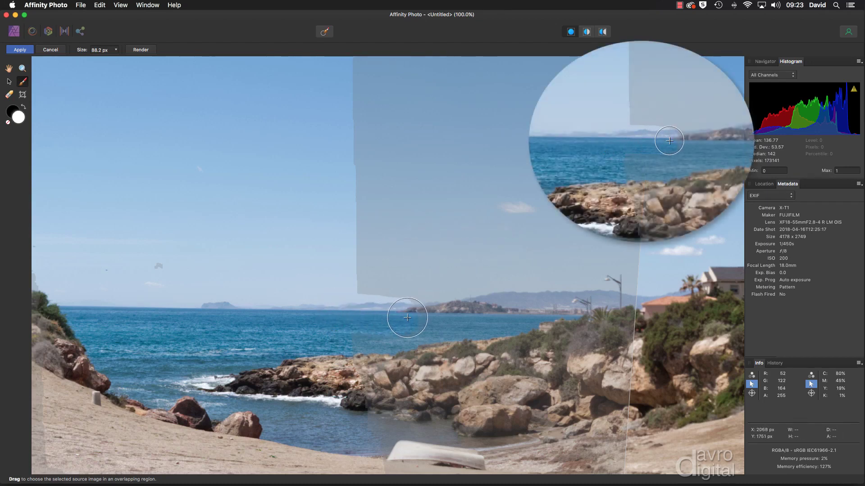
click(141, 50)
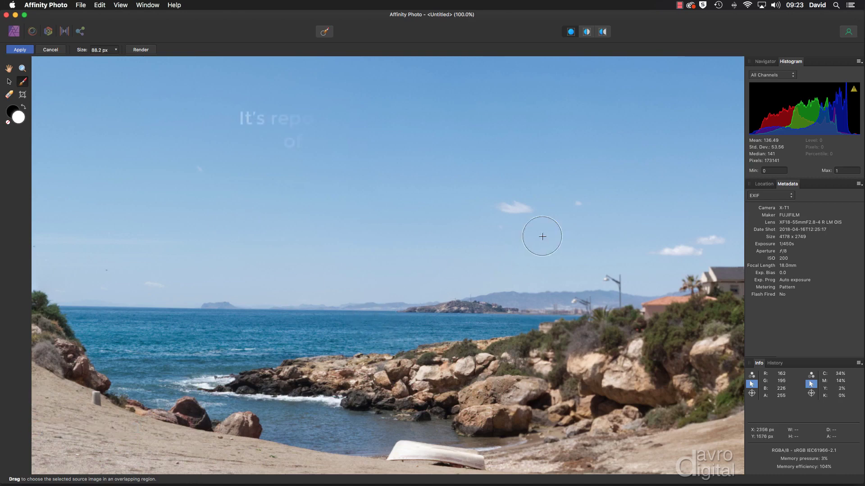
drag(557, 173, 385, 220)
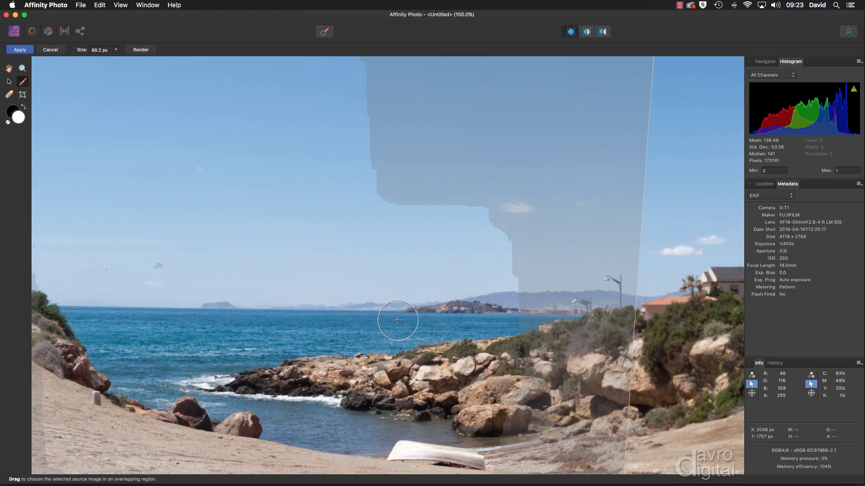
Straighten the panorama by drawing a level line along the sea horizon in the Crop tool
key(c)
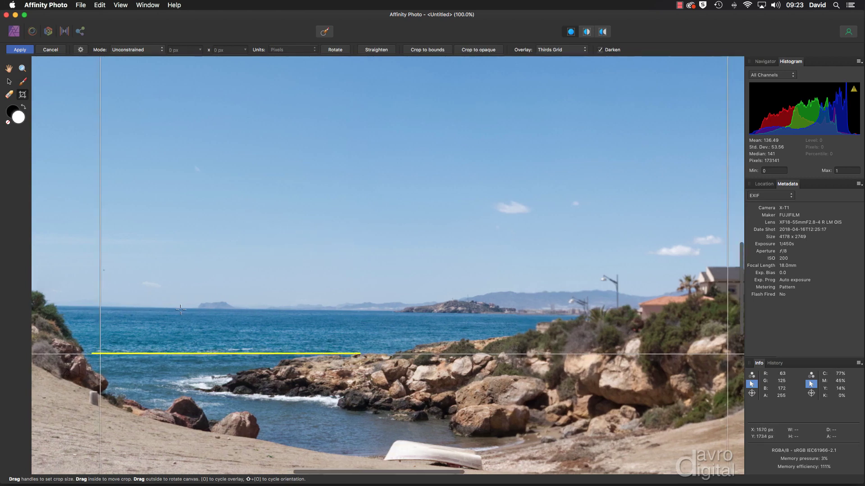
scroll(171, 309, left, 3)
scroll(180, 309, left, 2)
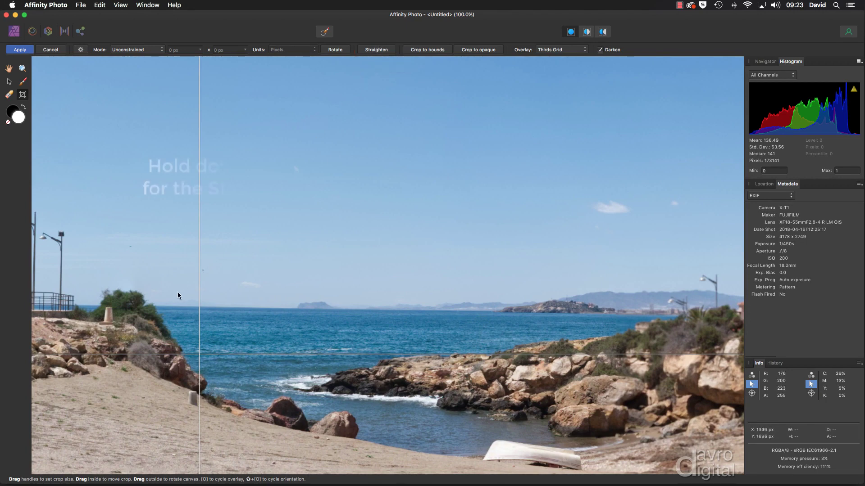
key(super)
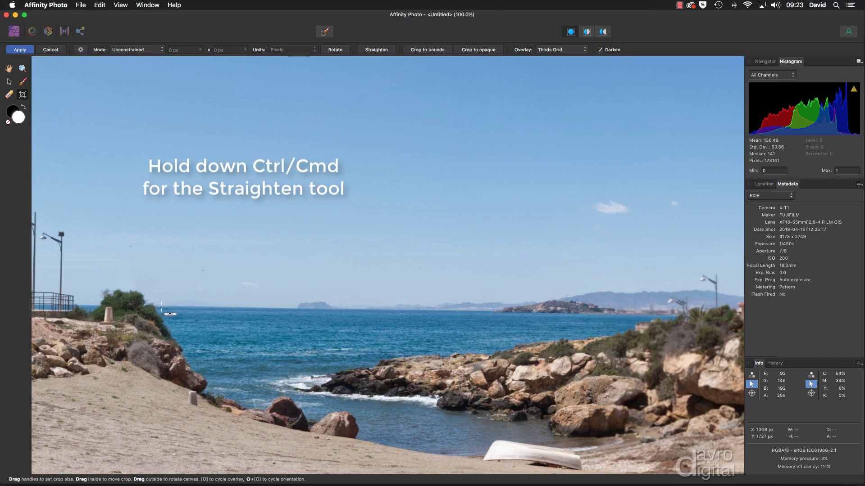
mouse_move(160, 307)
mouse_down()
mouse_move(309, 278)
mouse_move(424, 306)
mouse_move(487, 310)
mouse_up()
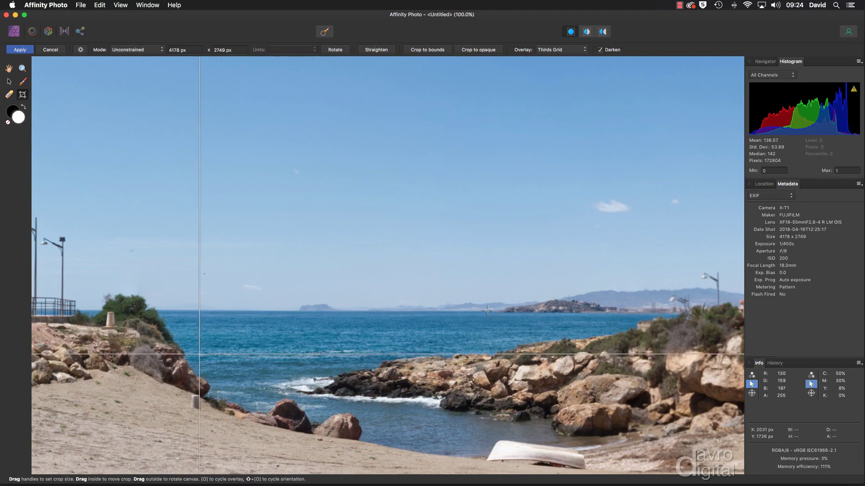
Fit the whole straightened panorama in view and apply it as a Panorama layer
key(super+0)
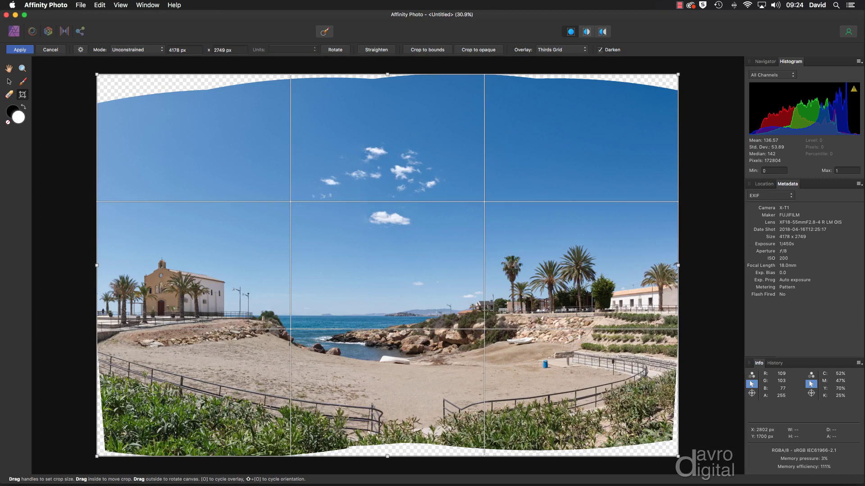
key(h)
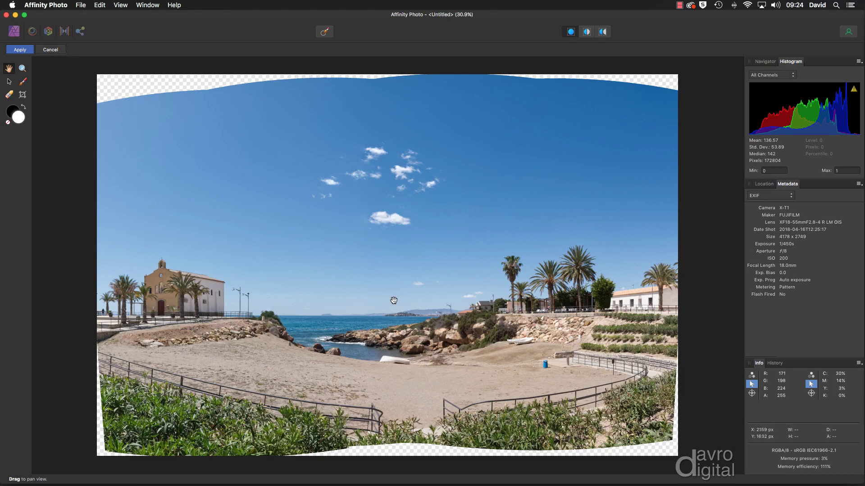
click(21, 48)
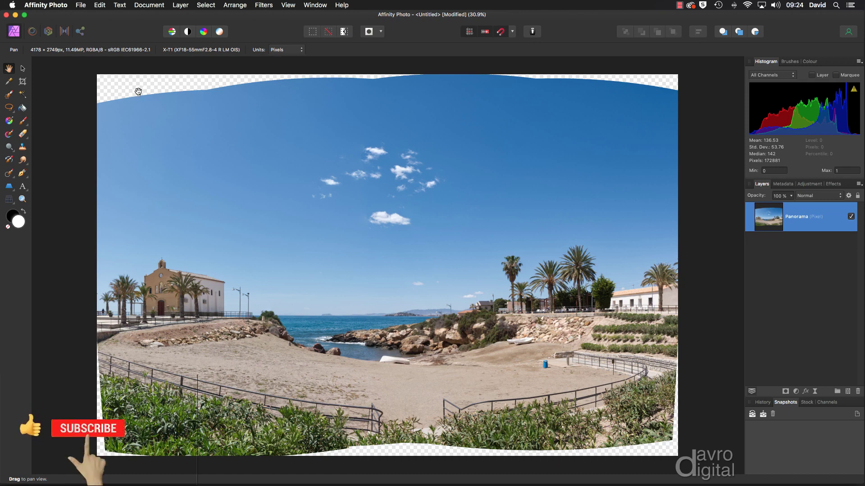
Select the panorama's partially transparent edges with Select > Alpha Range > Select Partially Transparent
scroll(135, 91, down, 3)
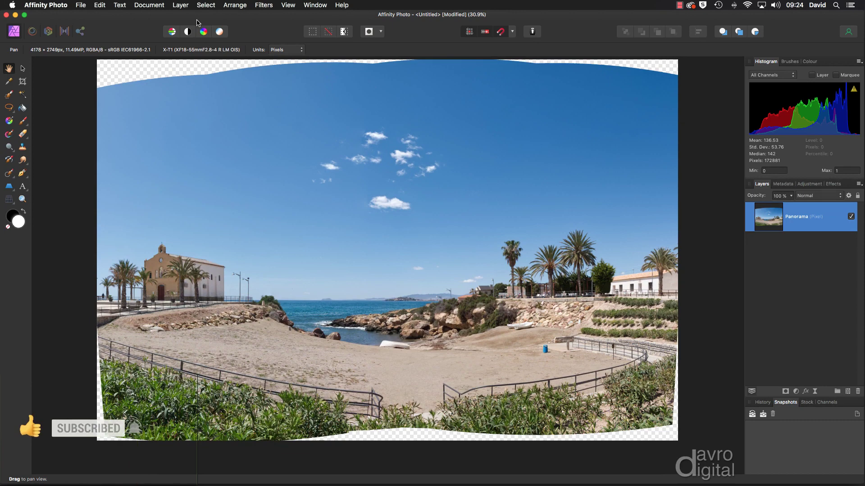
key(super+0)
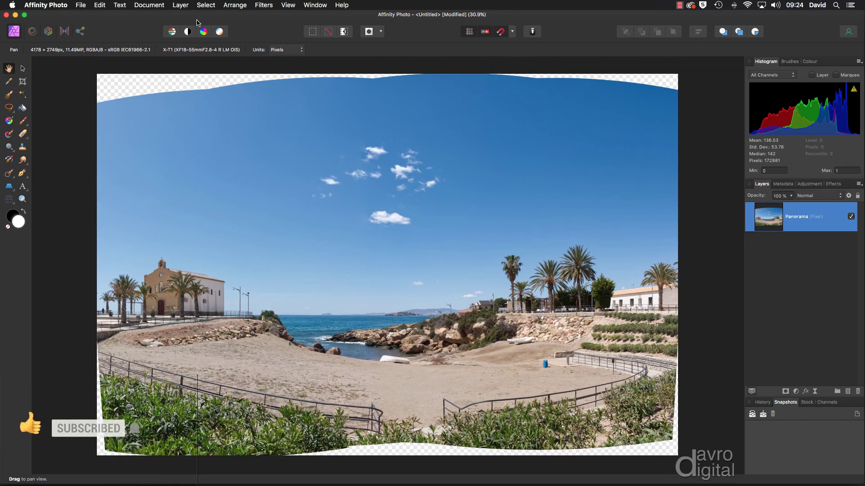
click(202, 6)
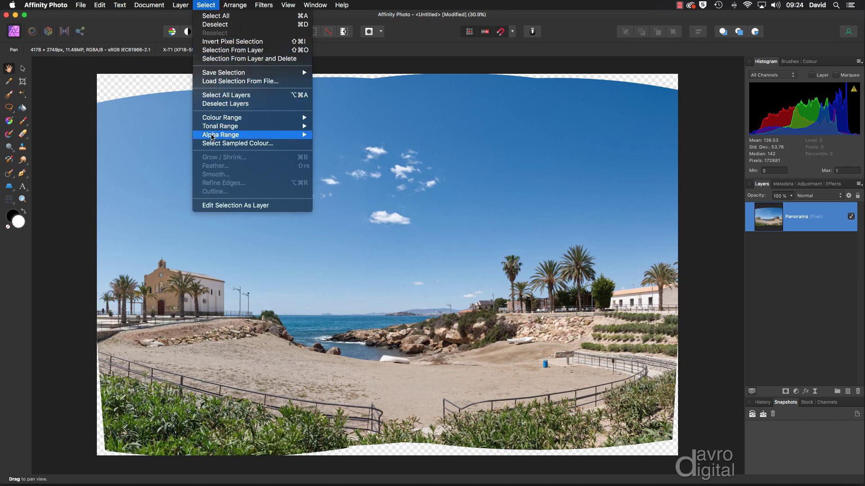
mouse_move(212, 140)
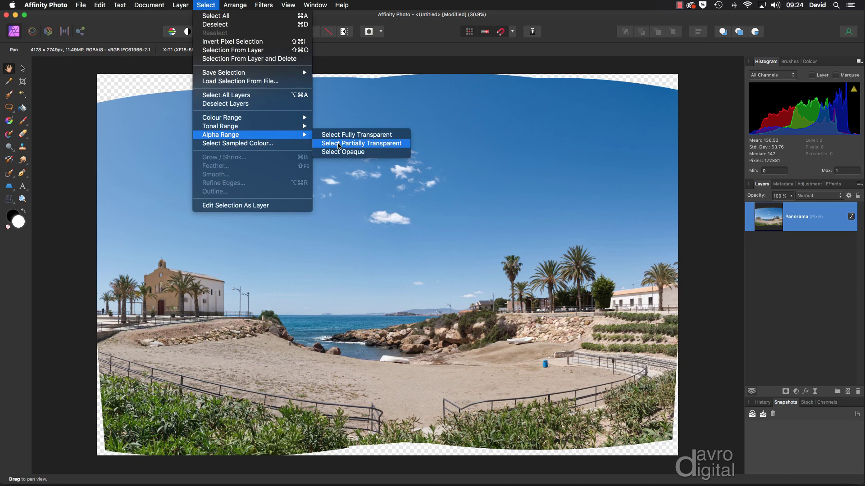
click(338, 145)
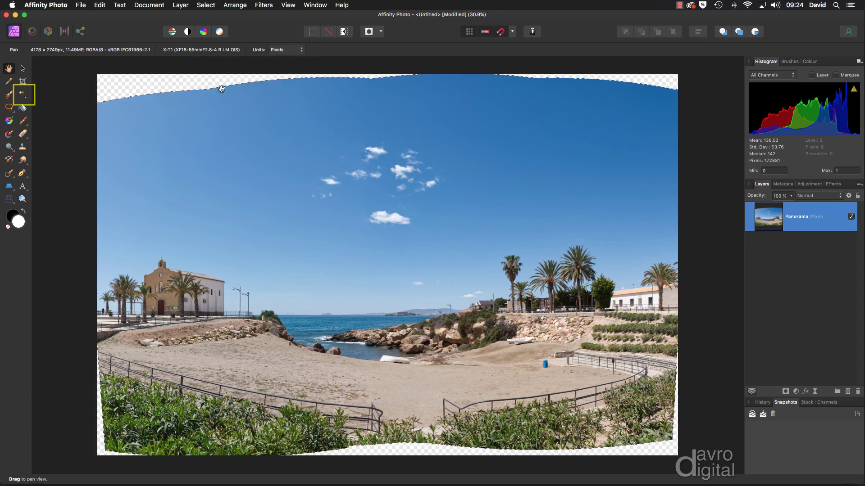
Inpaint the selected transparent edges with Edit > Inpaint, then deselect
click(98, 5)
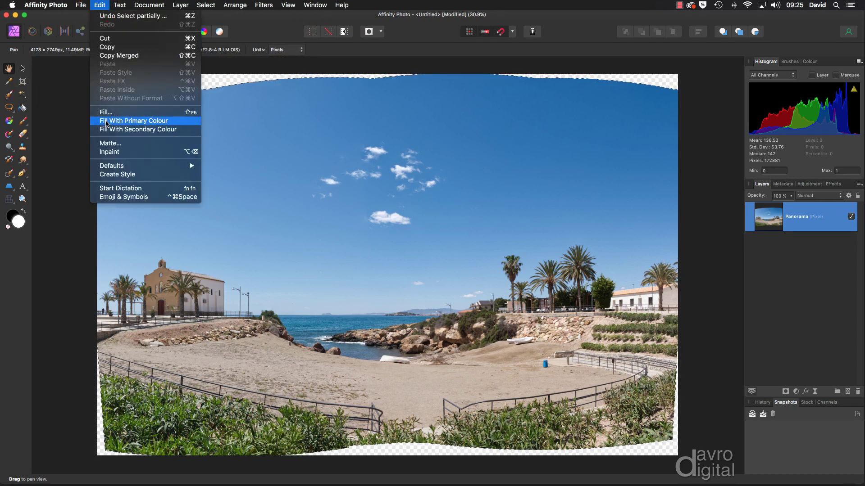
click(107, 153)
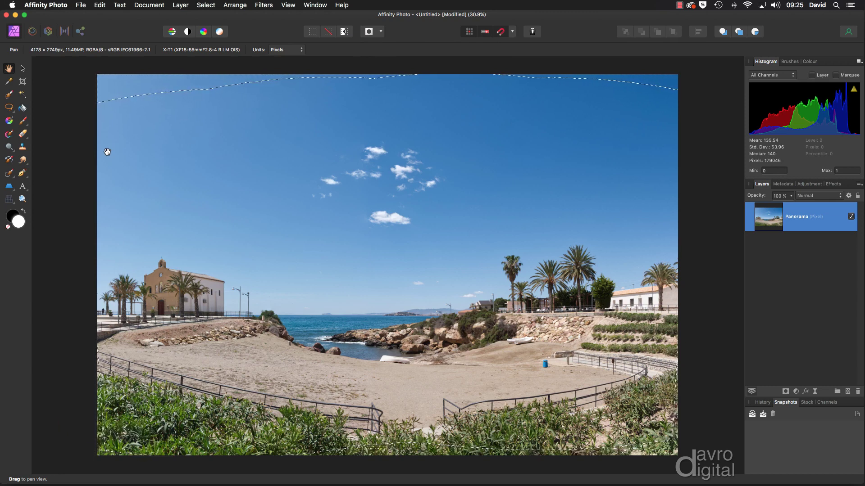
key(super+d)
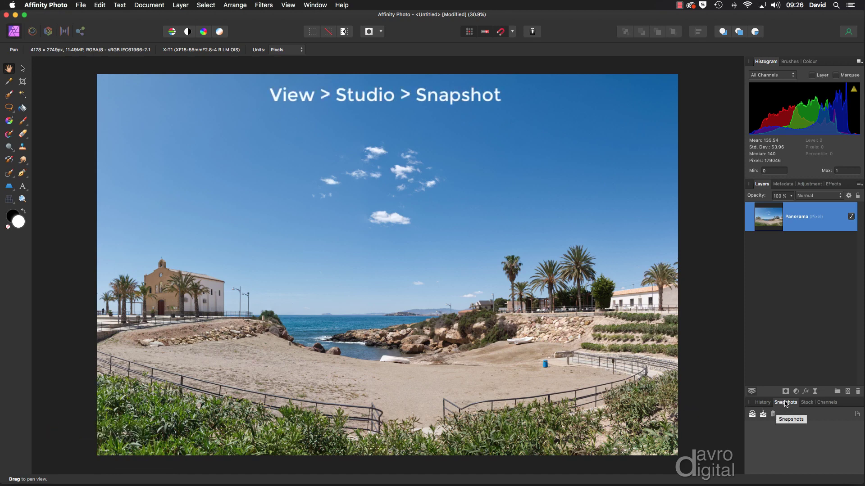
Save a default-named snapshot, then trim the sky from the top and a little from the bottom to 4178 × 2207 px
click(763, 415)
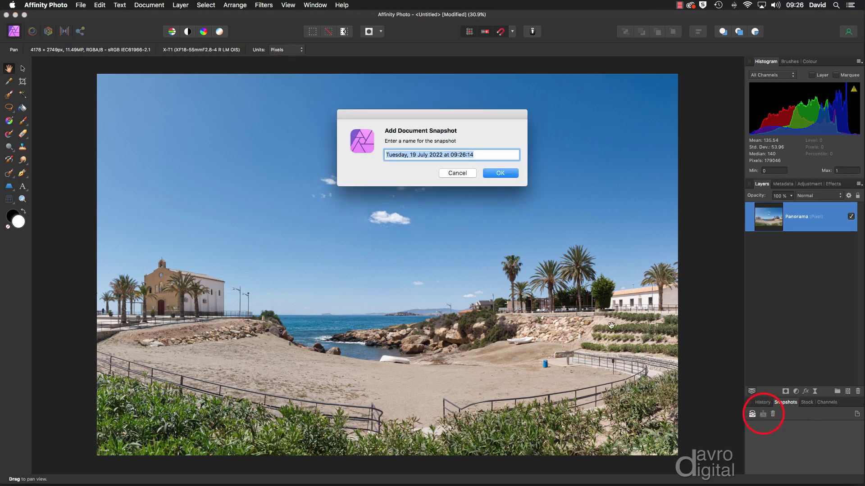
click(500, 173)
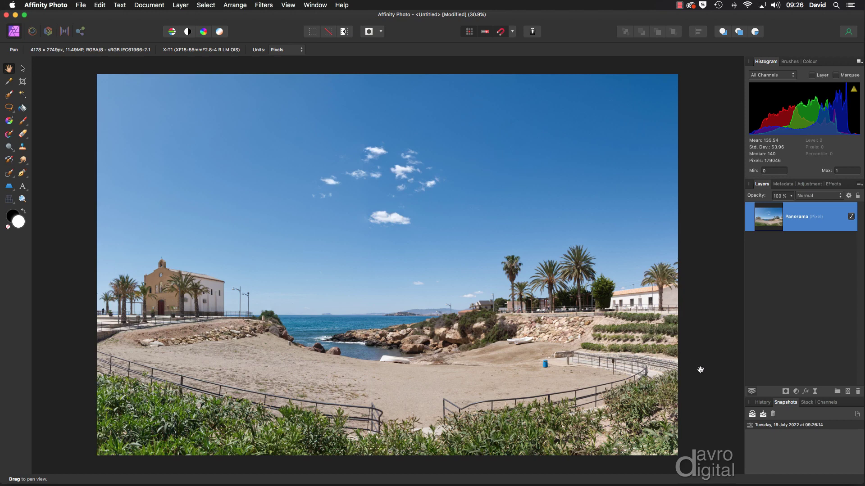
key(c)
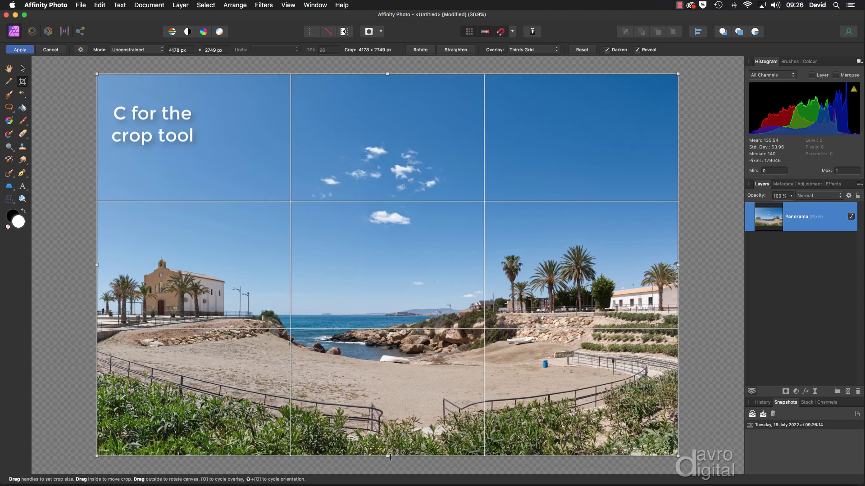
drag(390, 457, 392, 444)
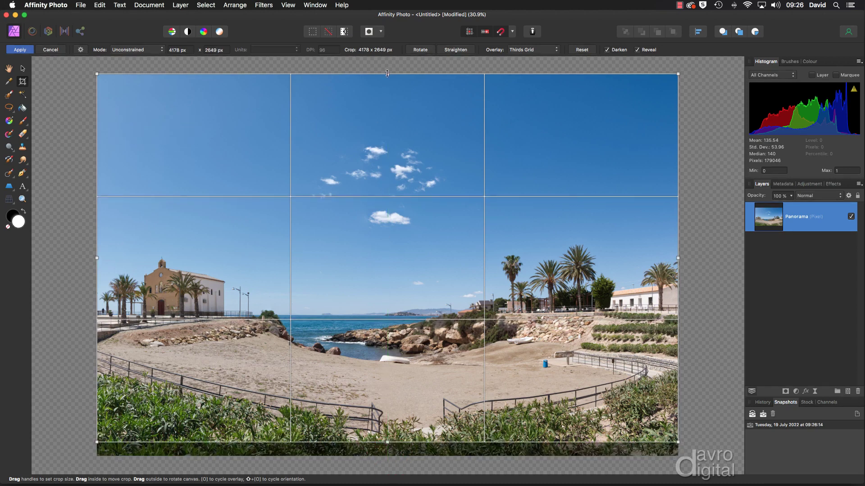
drag(387, 73, 379, 135)
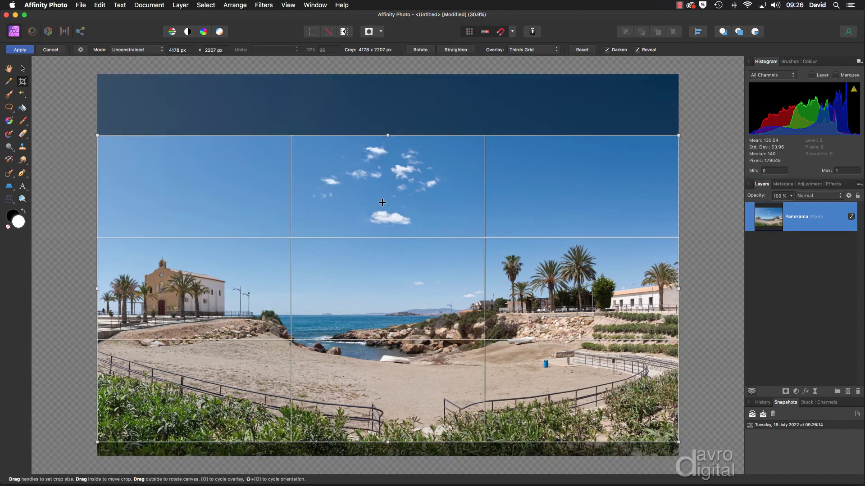
double_click(381, 202)
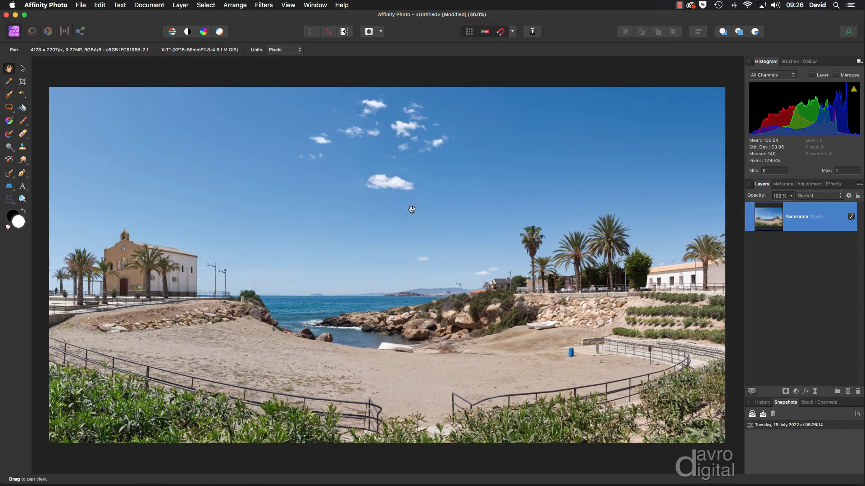
Save the cropped image as a second snapshot, then restore the uncropped 09:26:14 snapshot
click(763, 414)
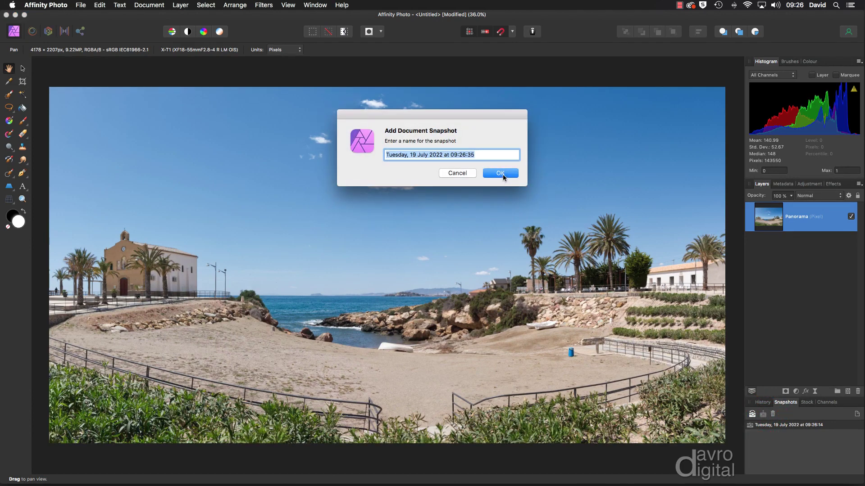
click(502, 175)
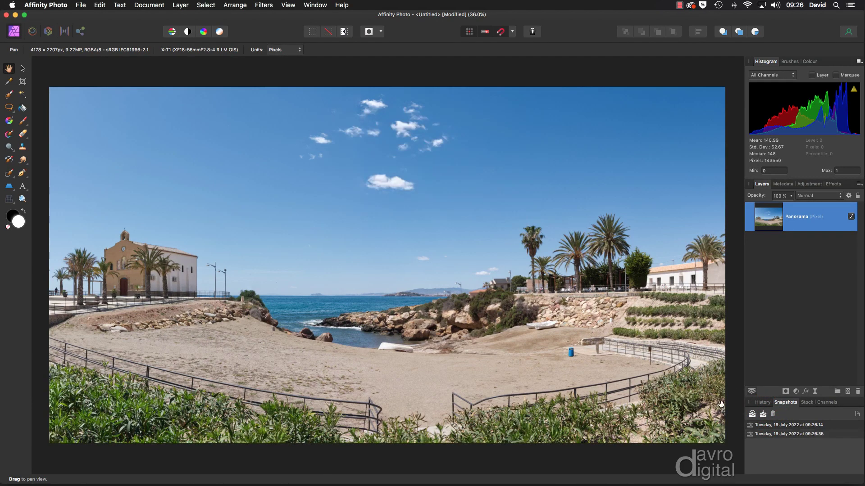
click(750, 424)
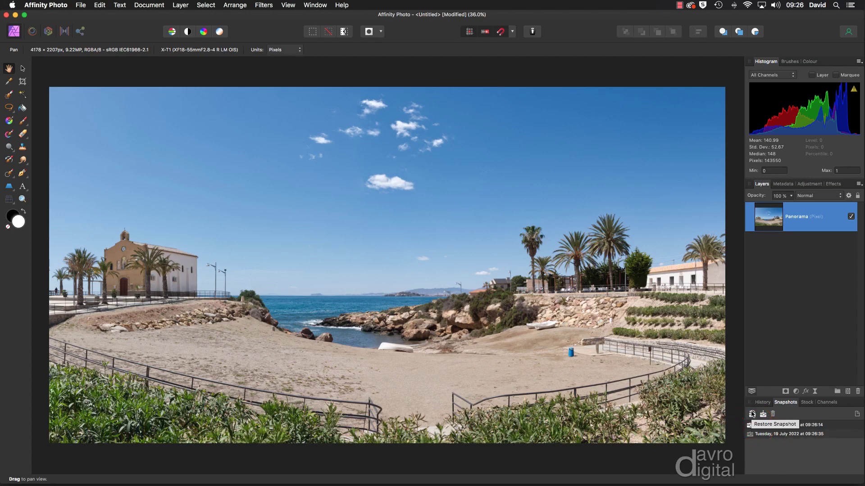
click(751, 414)
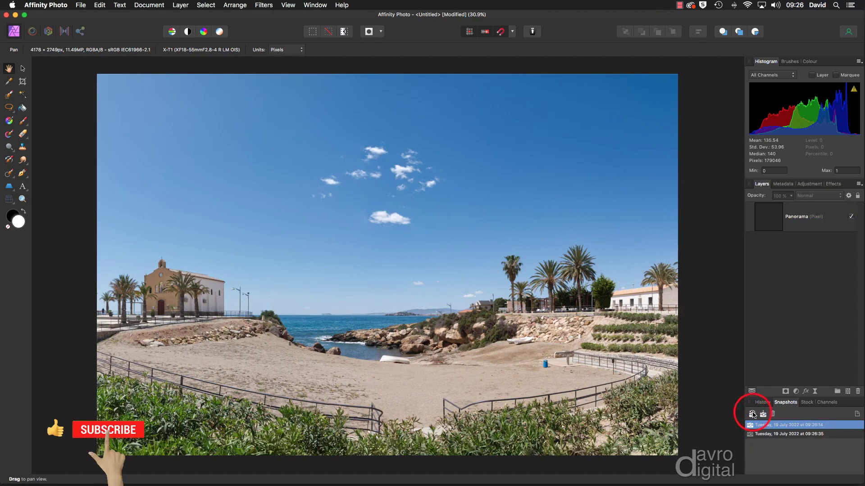
Restore the cropped 09:26:35 snapshot, then go back to the uncropped 09:26:14 version
click(757, 434)
click(752, 414)
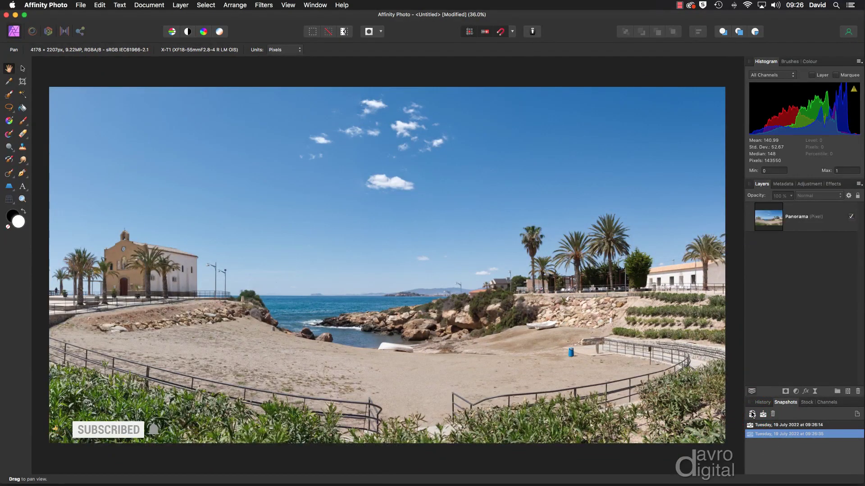
click(757, 424)
click(752, 413)
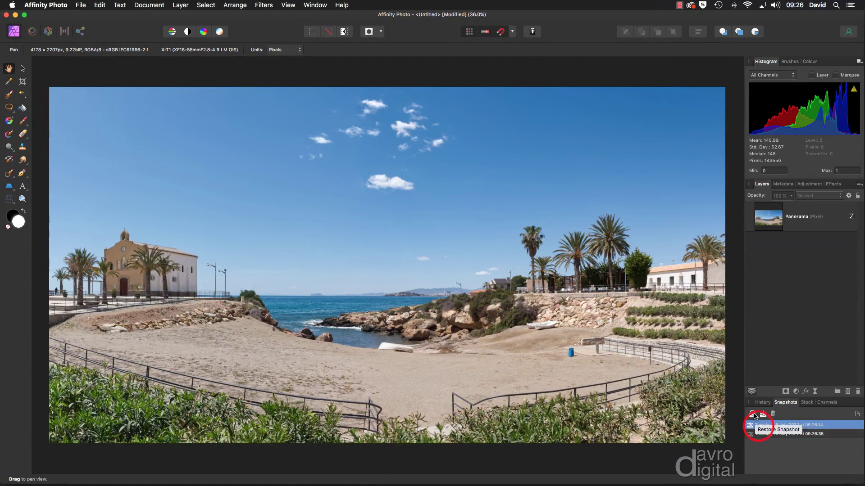